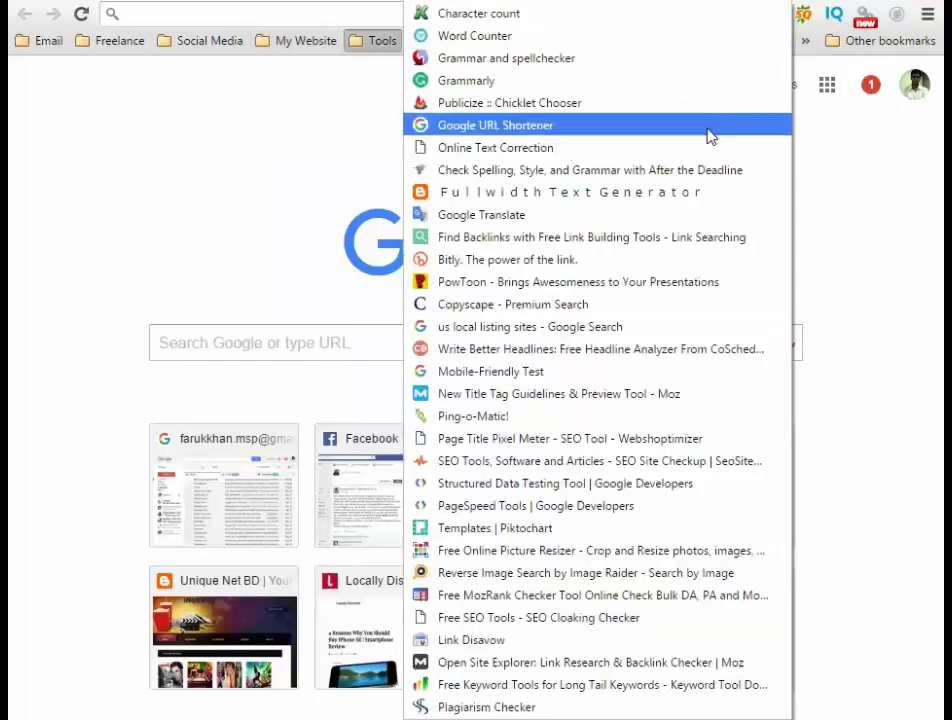
pyautogui.click(878, 185)
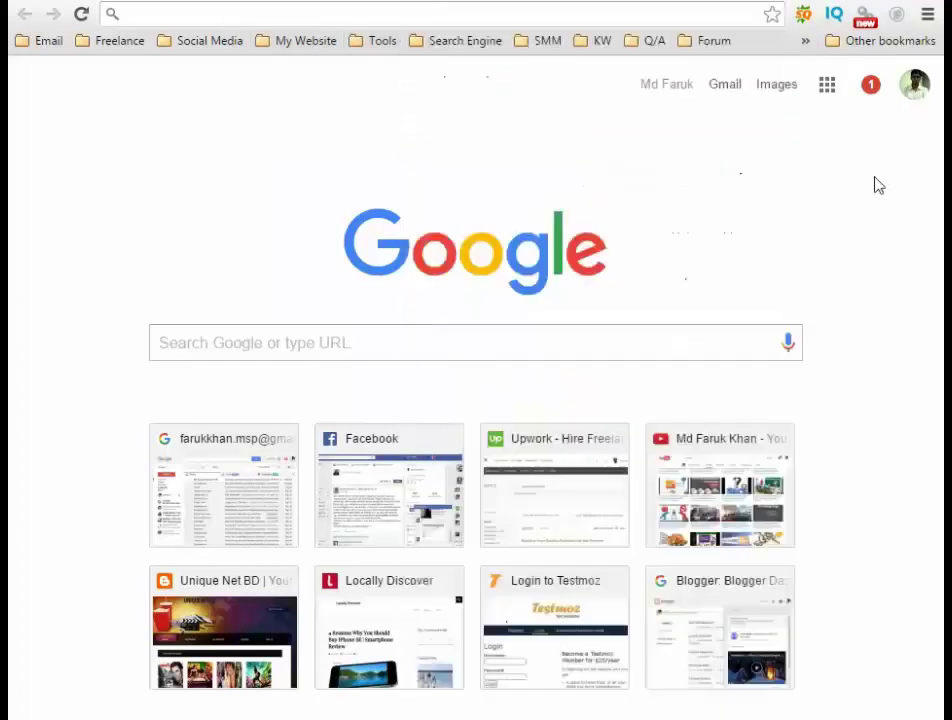
pyautogui.click(604, 42)
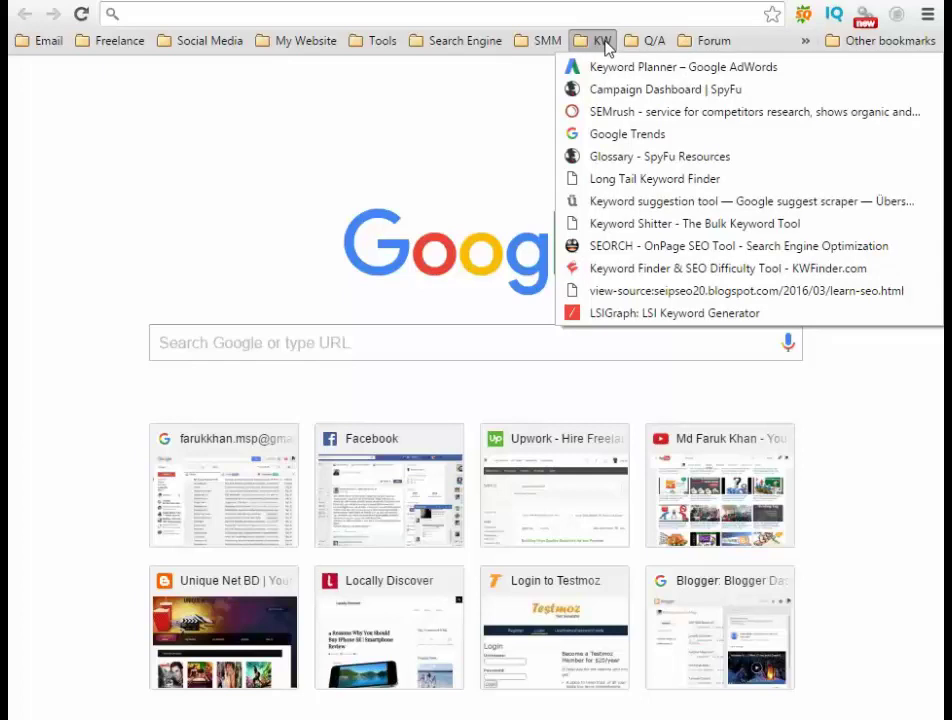
pyautogui.moveTo(805, 41)
pyautogui.moveTo(738, 218)
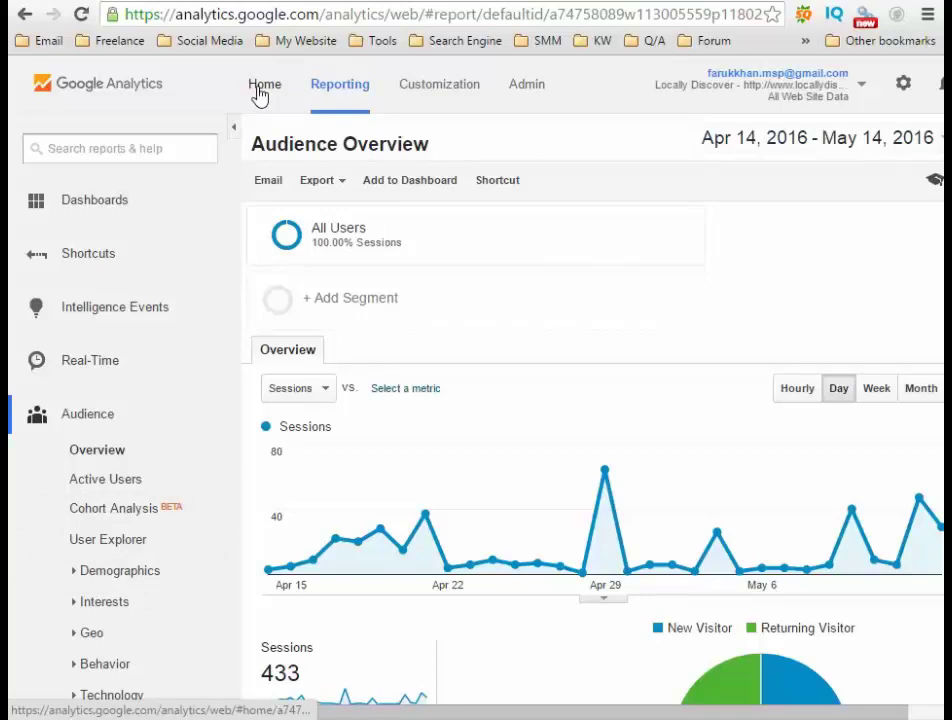
# Step: Start creating a new property under the Locally Discover account in the Analytics administration area
pyautogui.click(527, 92)
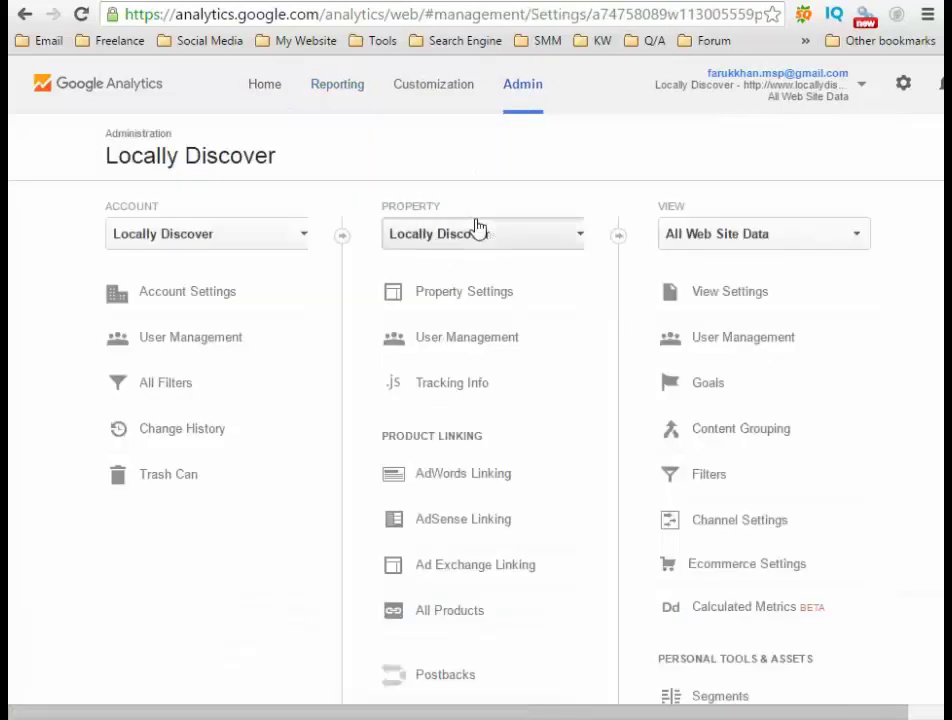
pyautogui.click(482, 232)
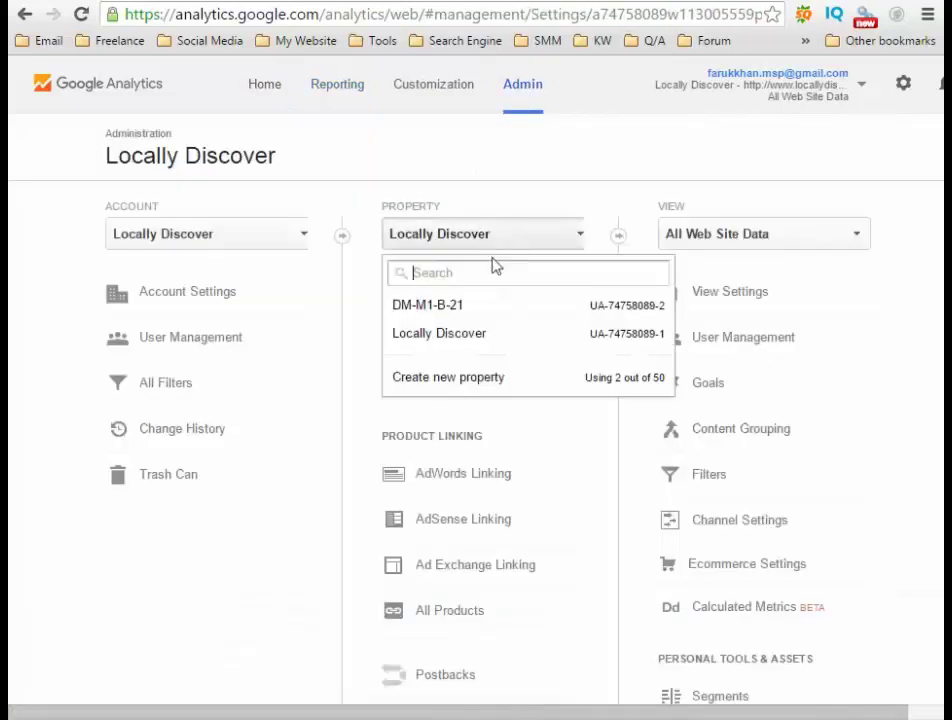
pyautogui.click(481, 380)
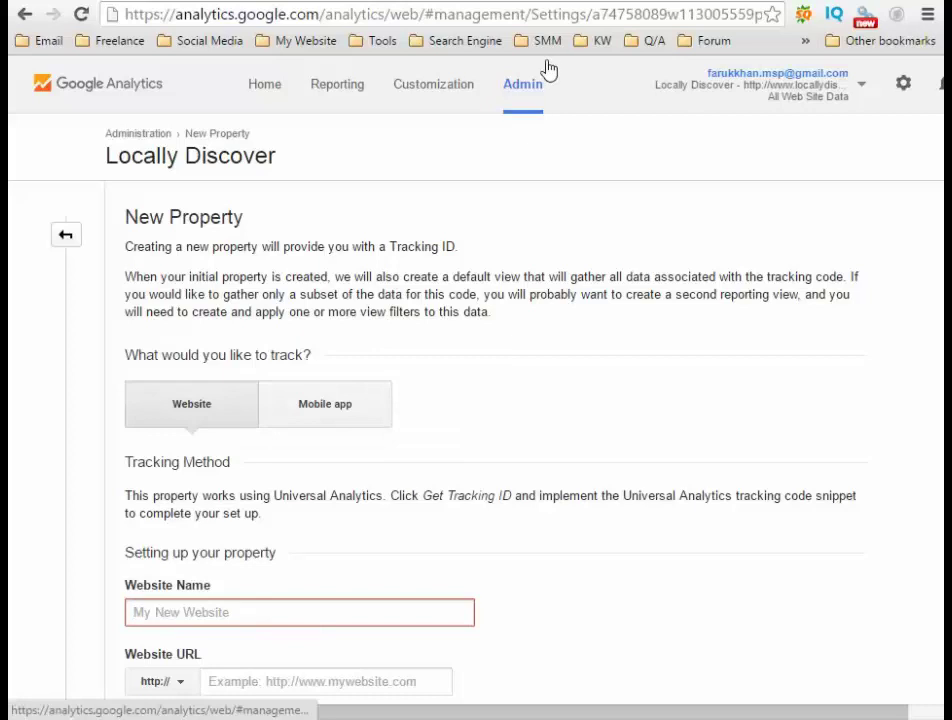
# Step: Enter "seo 25" as the website name of the new property
pyautogui.scroll(-2, 304, 293)
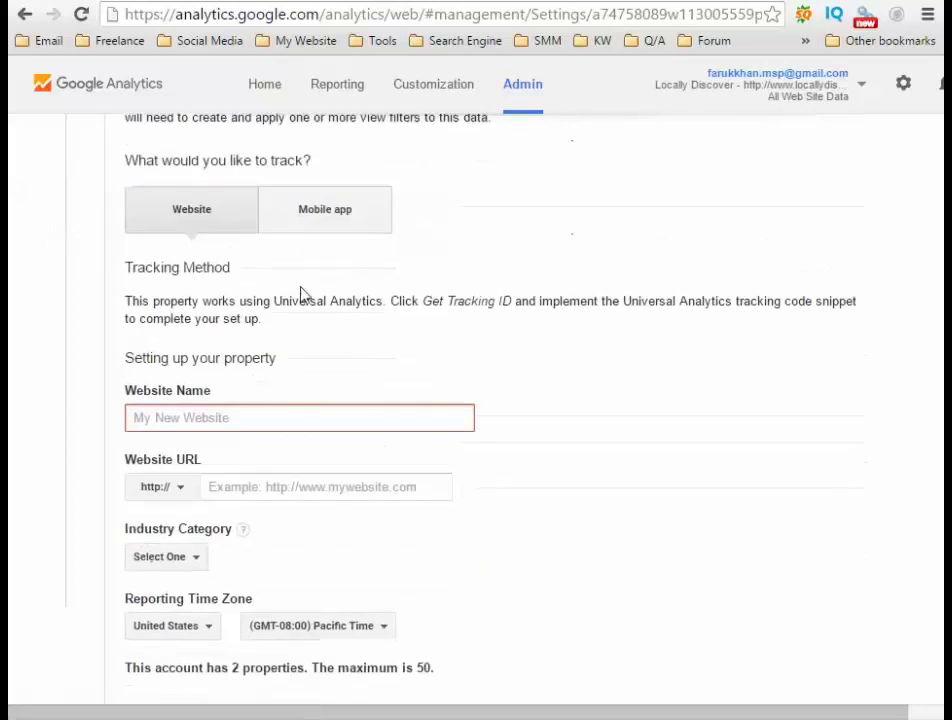
pyautogui.click(175, 413)
pyautogui.click(396, 334)
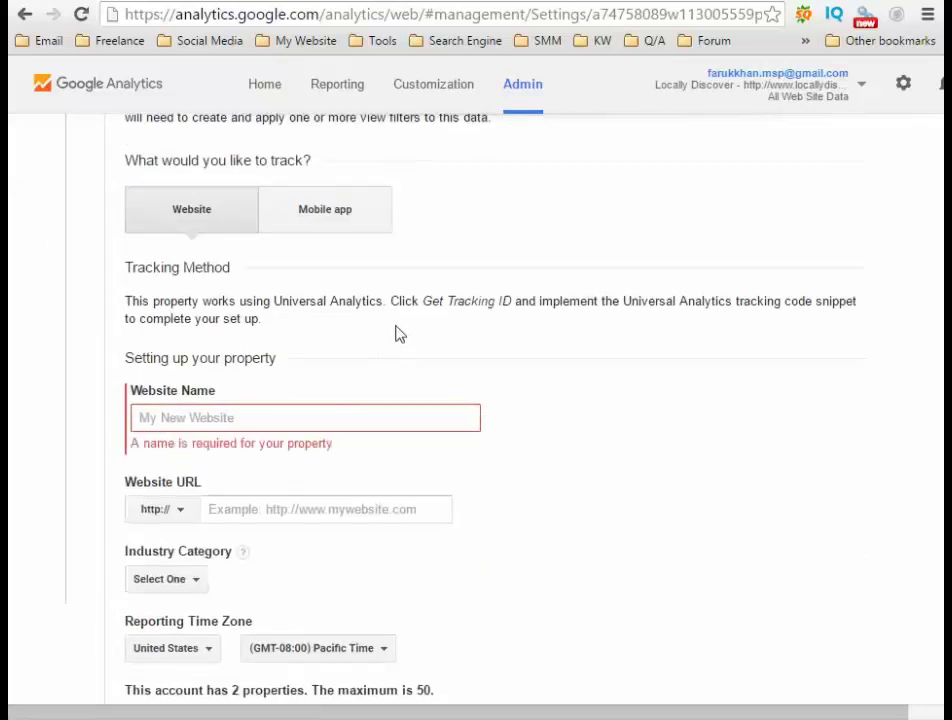
pyautogui.click(287, 427)
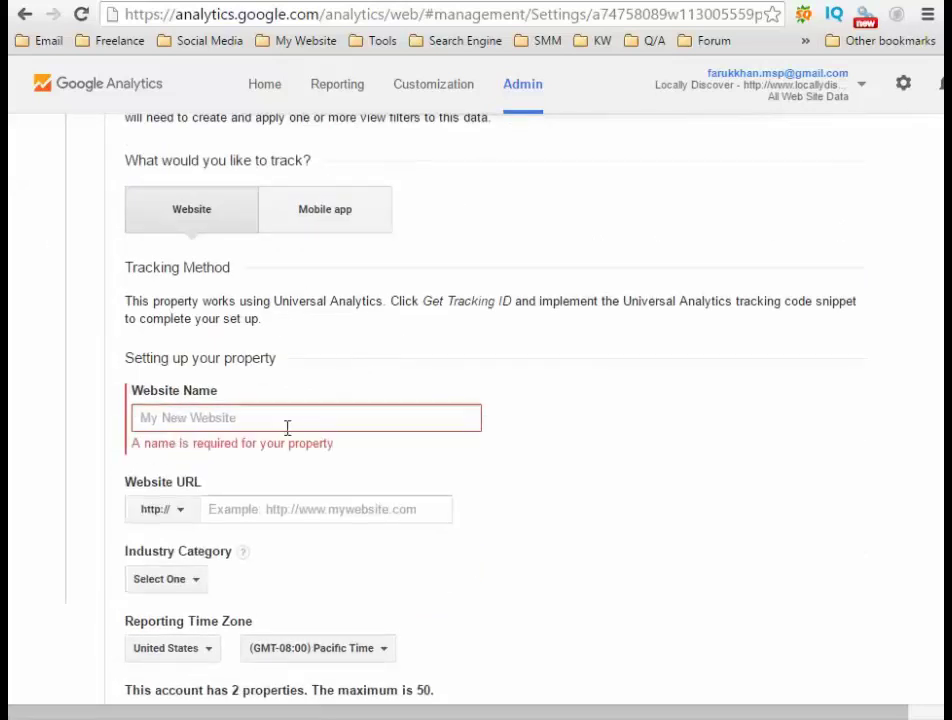
pyautogui.write('seo 25')
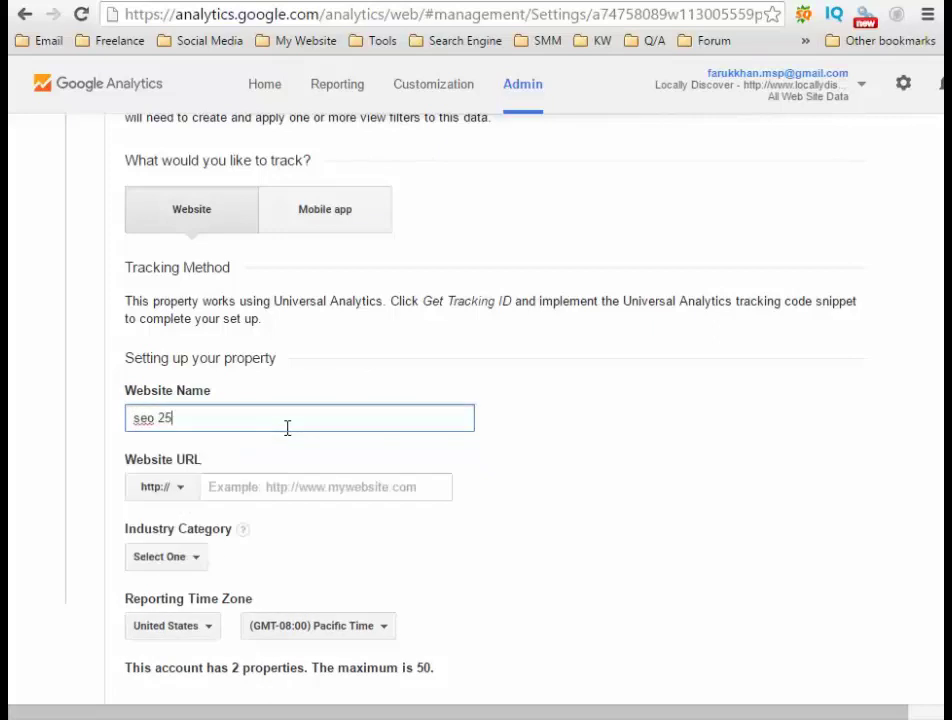
# Step: Enter dfskjfjlkfioejfd.net as the website URL of the new property
pyautogui.scroll(-3, 331, 429)
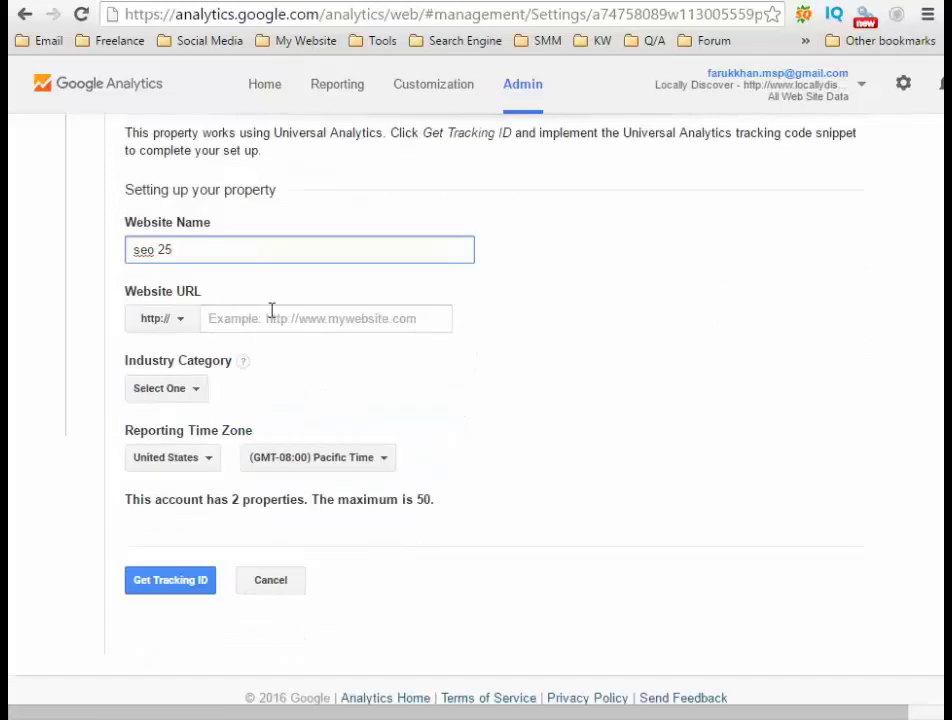
pyautogui.click(270, 320)
pyautogui.write('dfskjfjlkfioejfd')
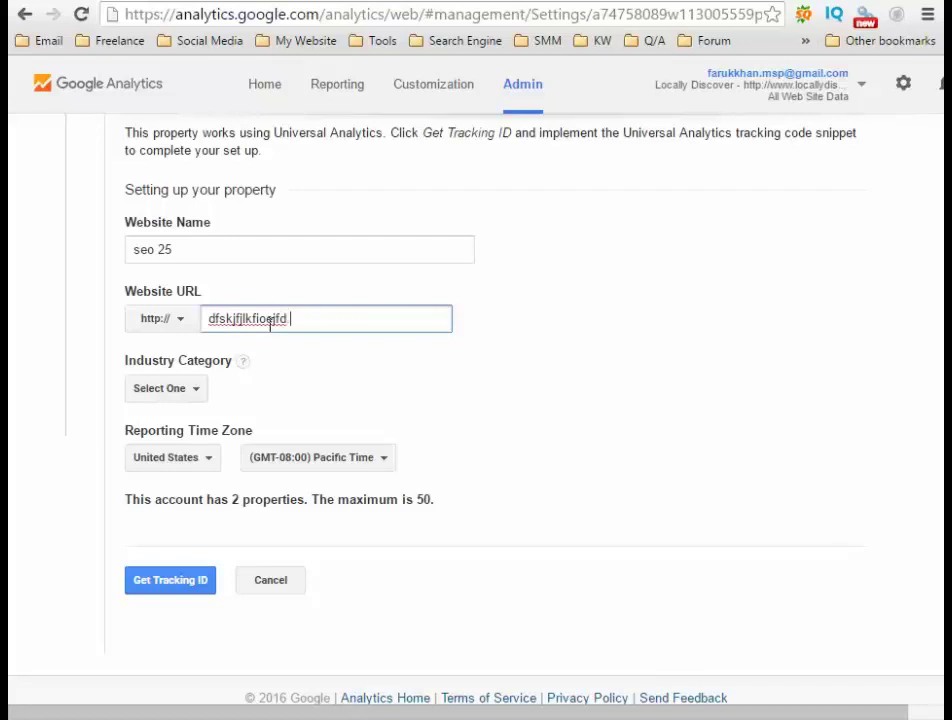
pyautogui.write(' nd')
pyautogui.press('BackSpace')
pyautogui.write('s')
pyautogui.press('BackSpace')
pyautogui.write('et')
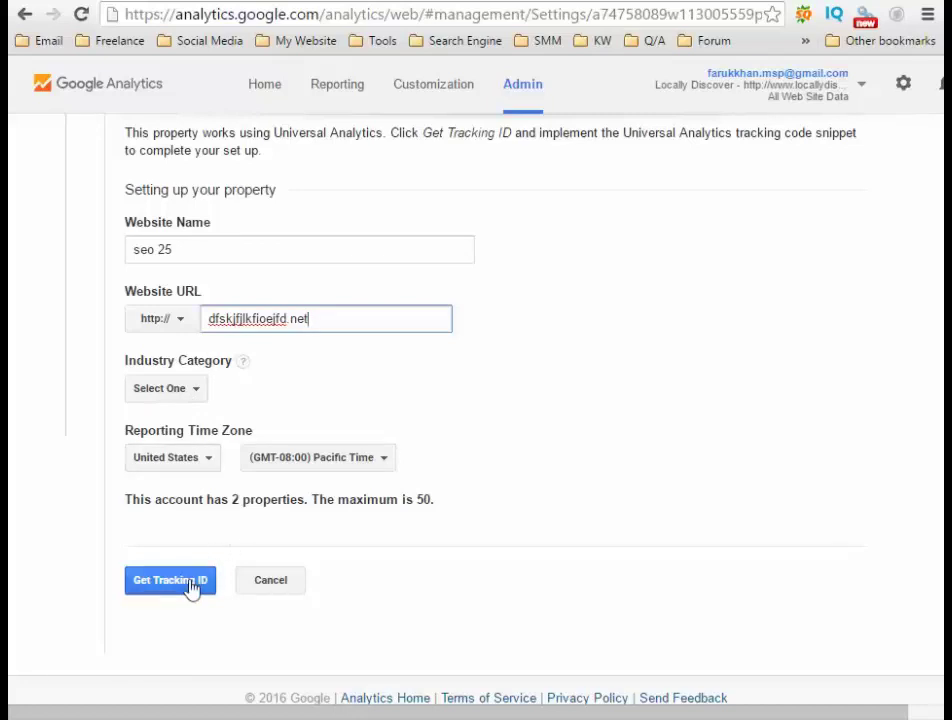
# Step: Review the new property's settings and create the property to get its tracking ID
pyautogui.scroll(4, 290, 452)
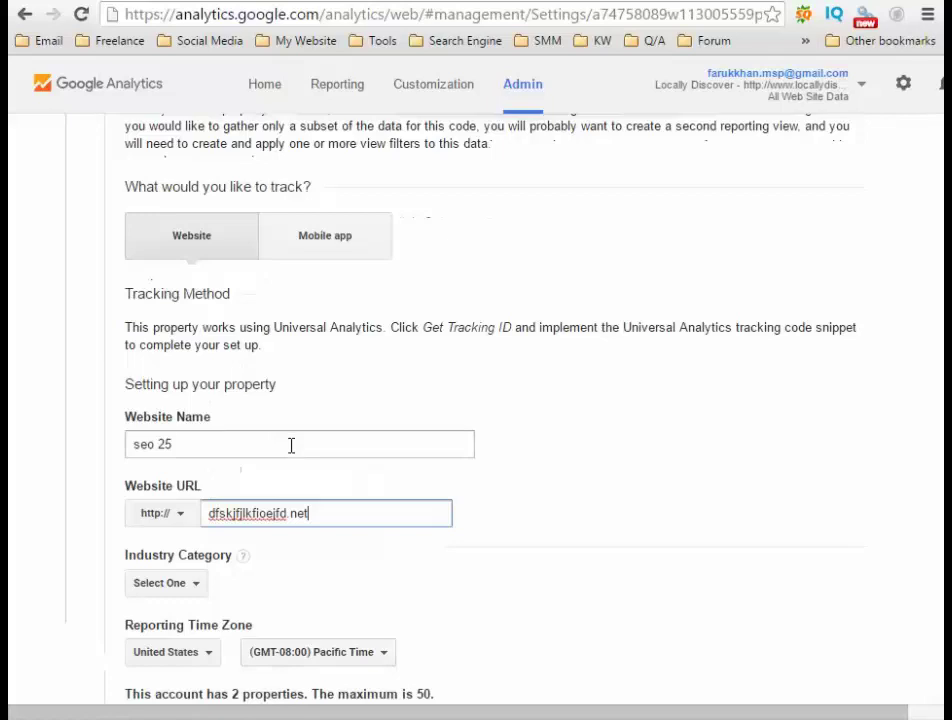
pyautogui.scroll(-1, 300, 456)
pyautogui.scroll(-1, 230, 450)
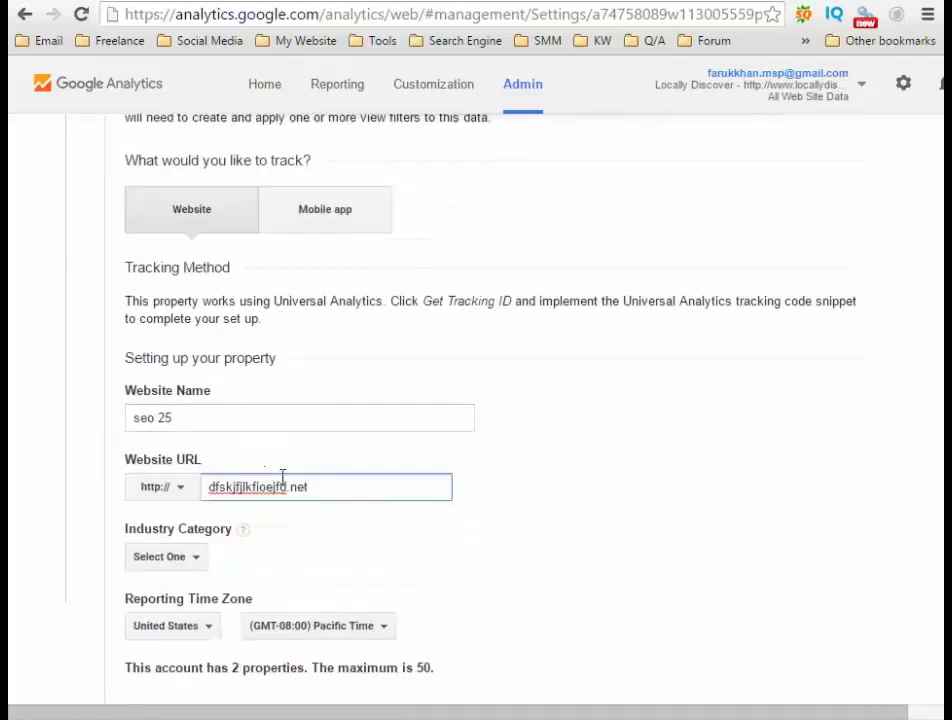
pyautogui.scroll(-2, 283, 480)
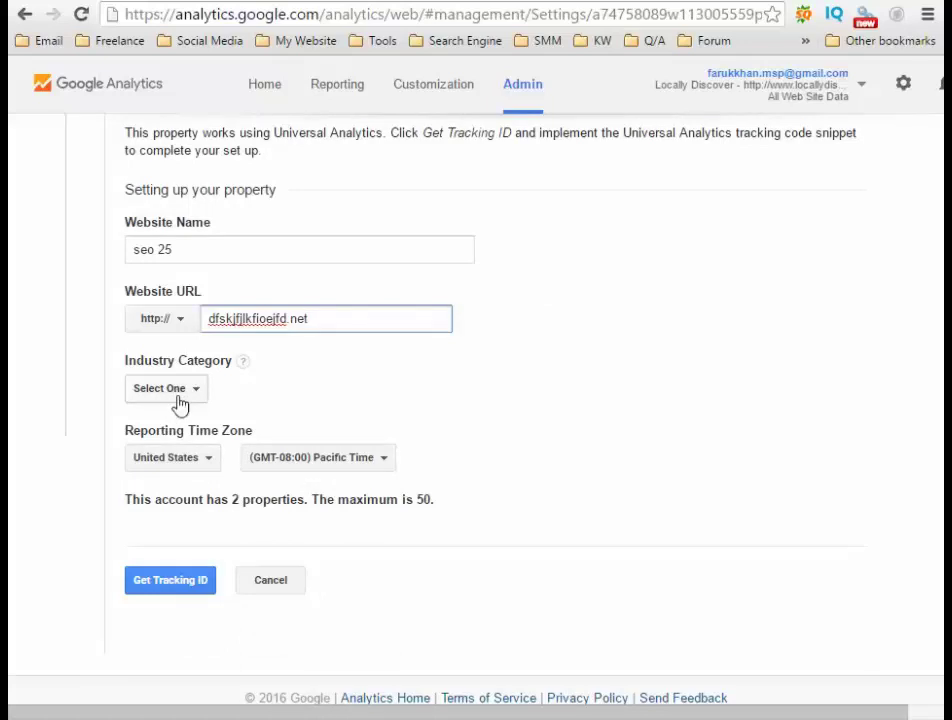
pyautogui.click(153, 581)
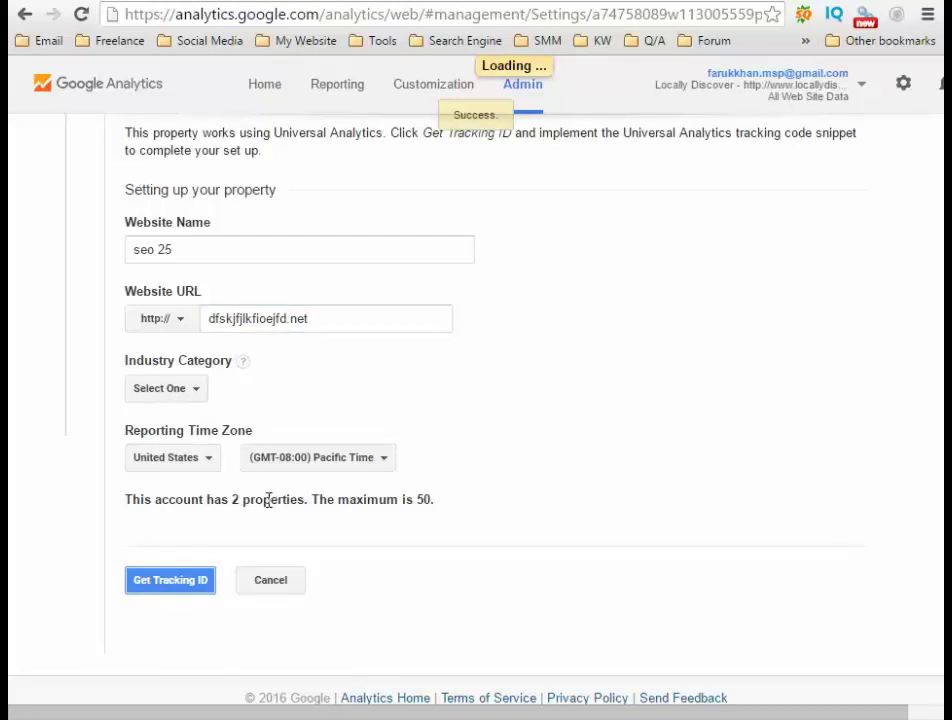
# Step: Examine the seo 25 property's tracking ID and its Universal Analytics website tracking code
pyautogui.scroll(-5, 268, 505)
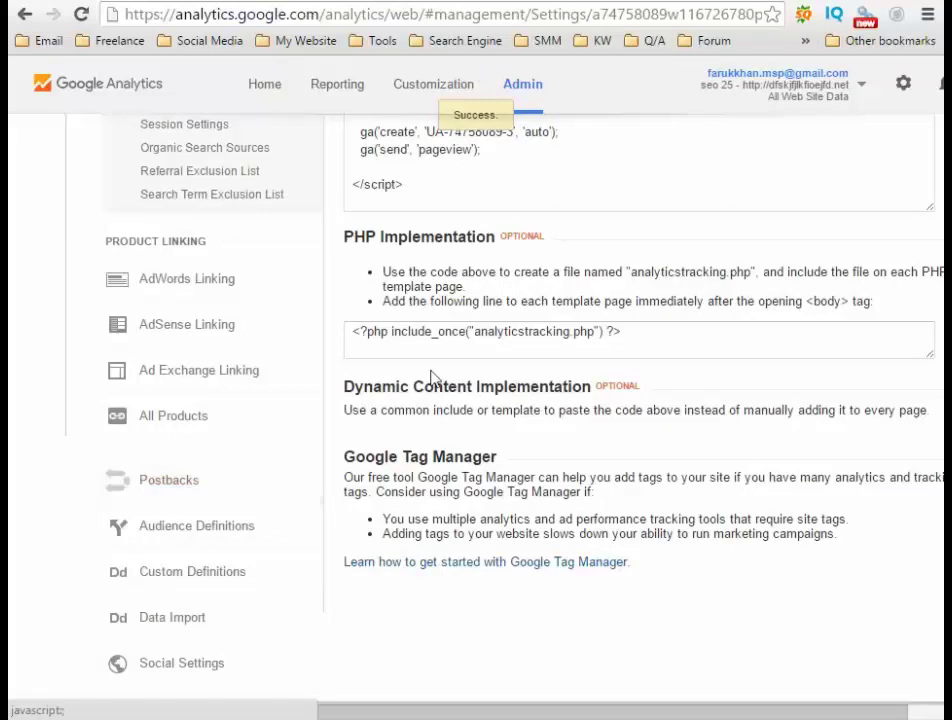
pyautogui.scroll(3, 490, 345)
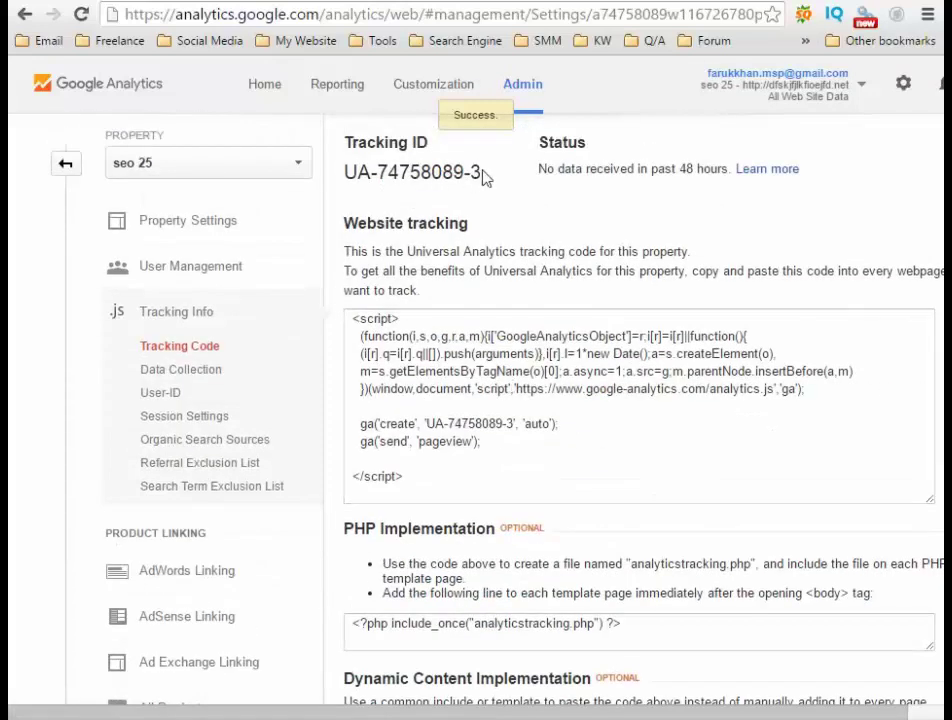
pyautogui.moveTo(484, 176); pyautogui.dragTo(342, 176)
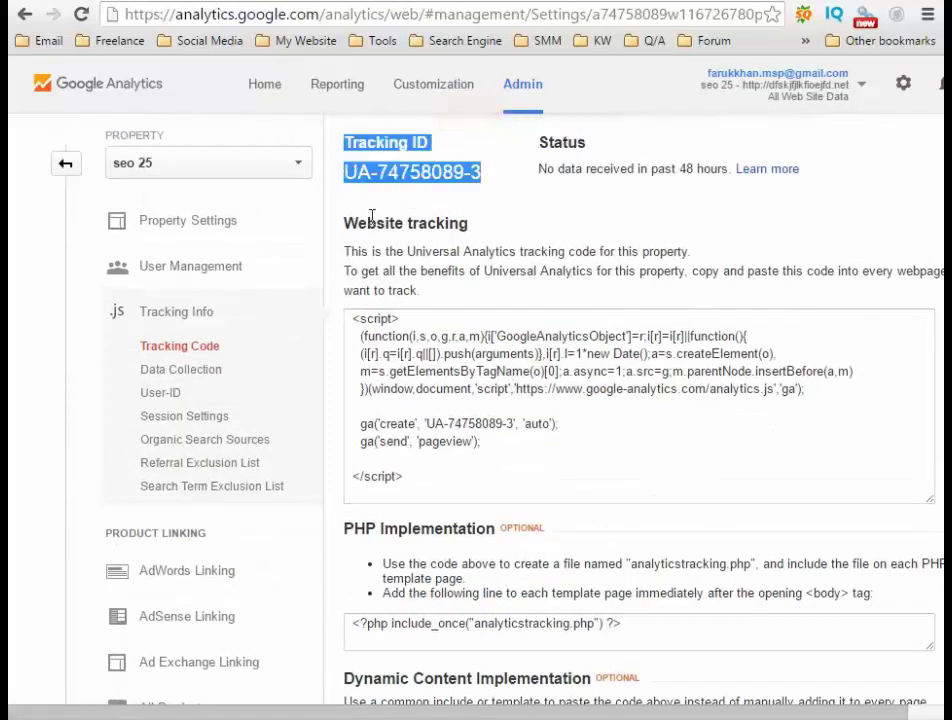
pyautogui.click(450, 450)
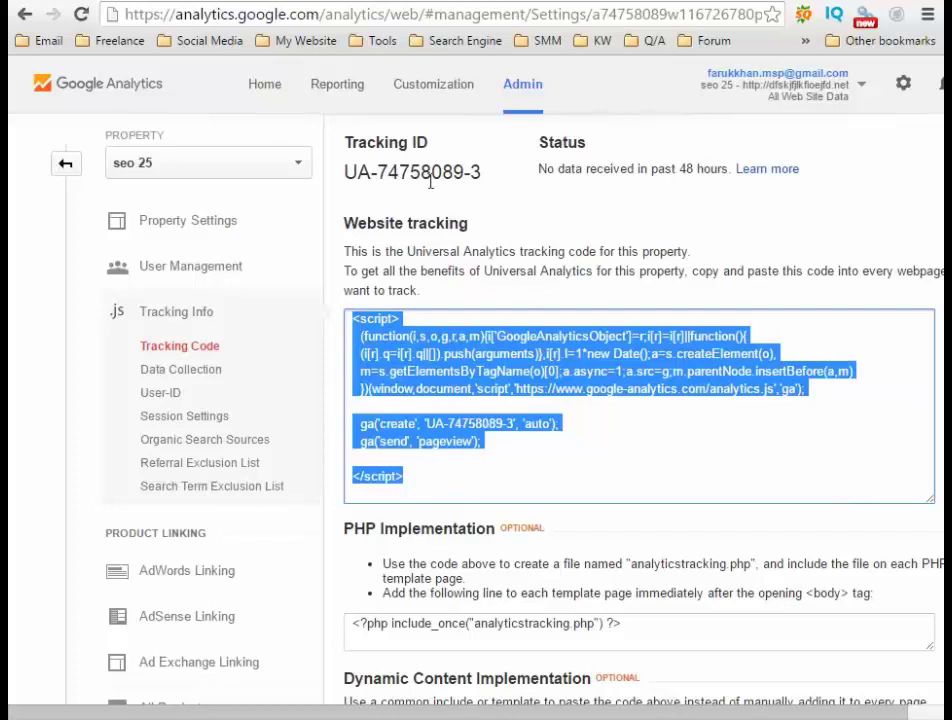
pyautogui.moveTo(380, 176); pyautogui.dragTo(491, 185)
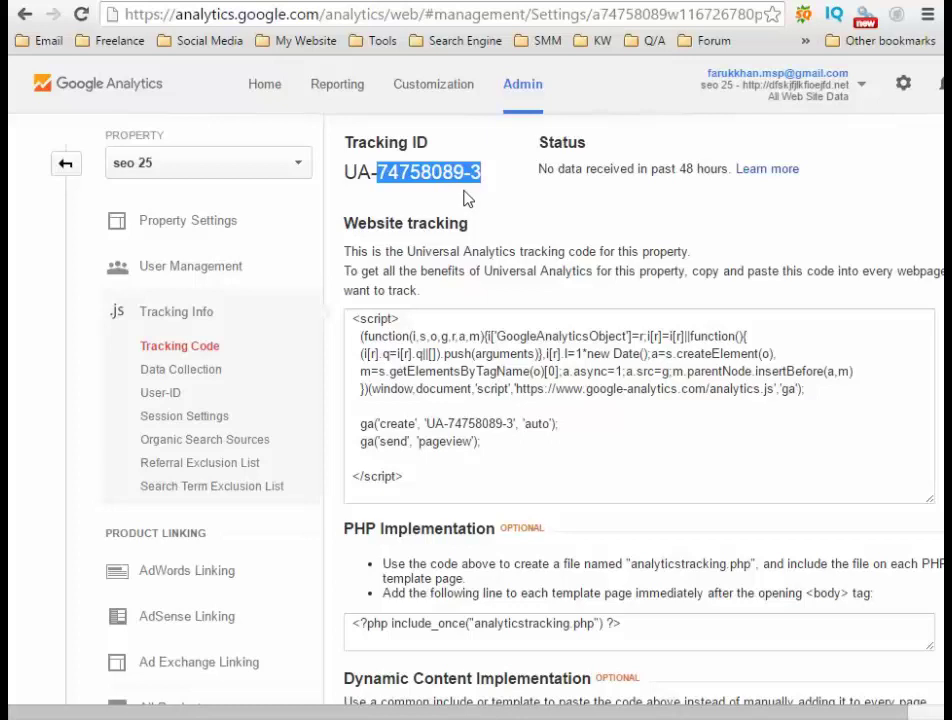
# Step: Return to the account list and open the All Web Site Data report of the Locally Discover property
pyautogui.click(265, 85)
pyautogui.scroll(-3, 175, 320)
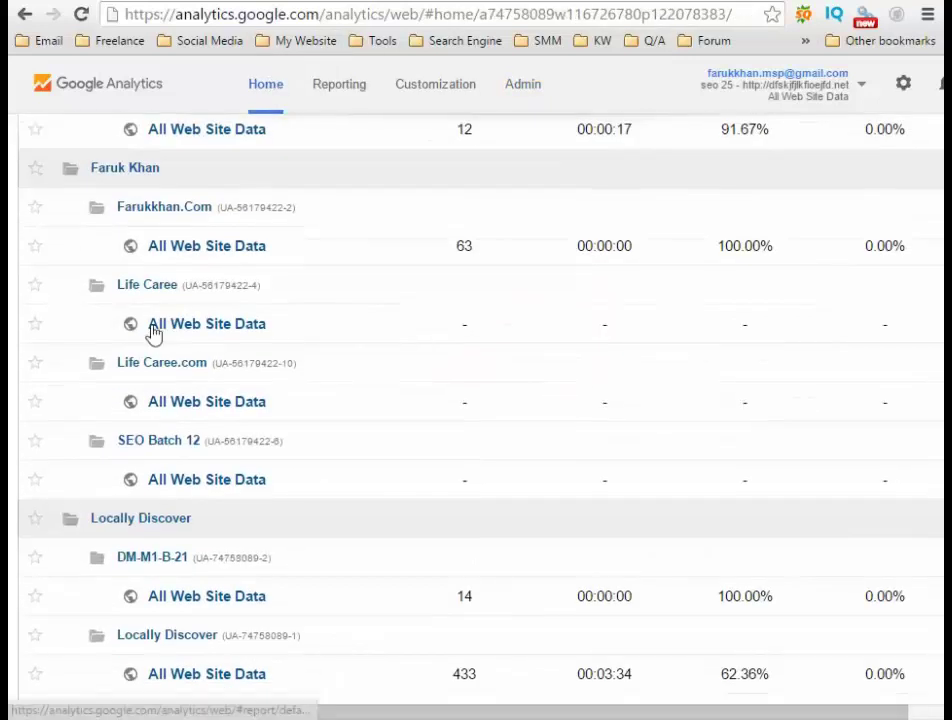
pyautogui.scroll(-2, 153, 333)
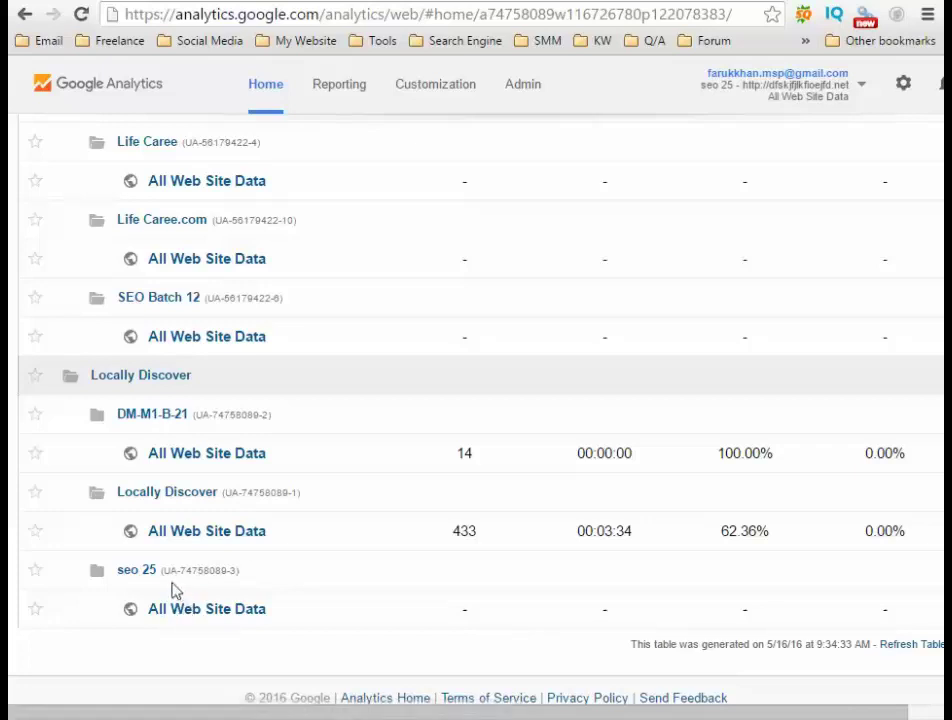
pyautogui.click(189, 543)
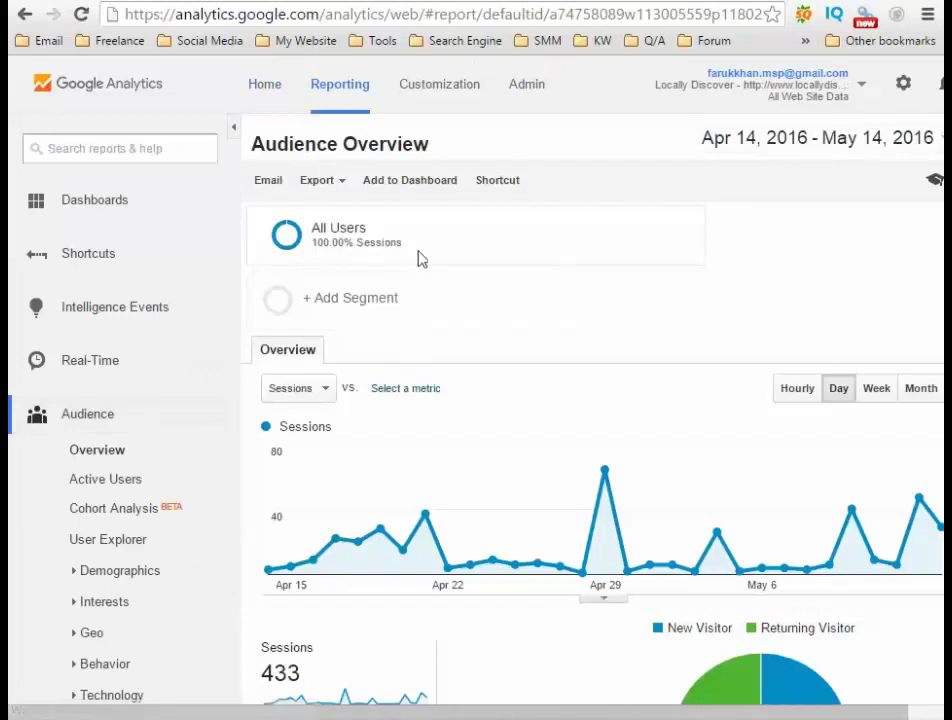
# Step: Examine the Audience Overview's sessions chart, date range, summary metrics and new versus returning visitor split
pyautogui.moveTo(419, 259)
pyautogui.scroll(-5, 416, 276)
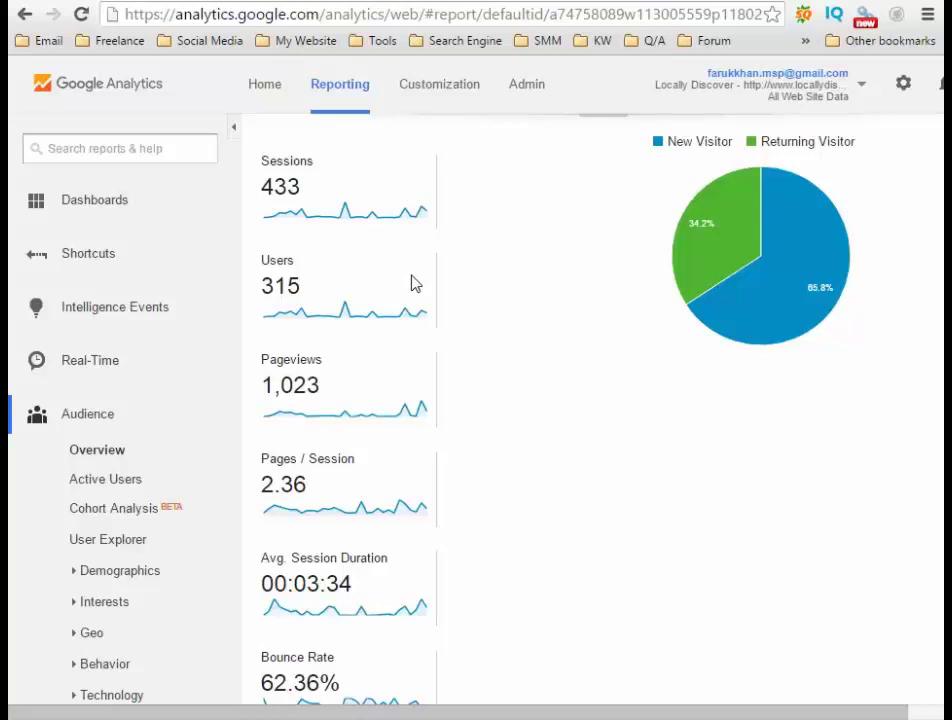
pyautogui.moveTo(314, 166)
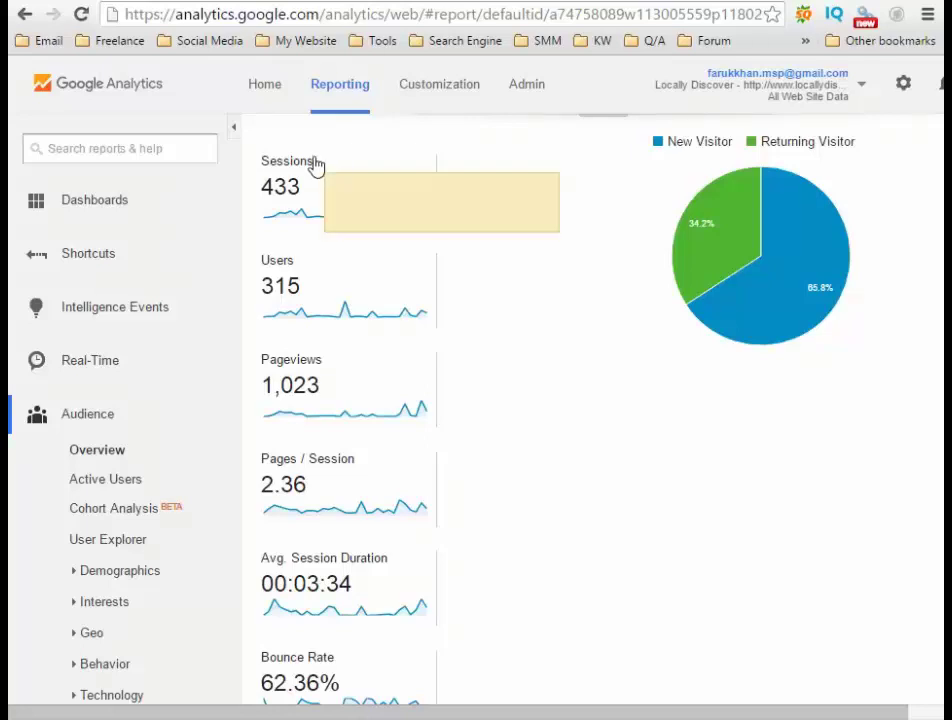
pyautogui.scroll(5, 486, 168)
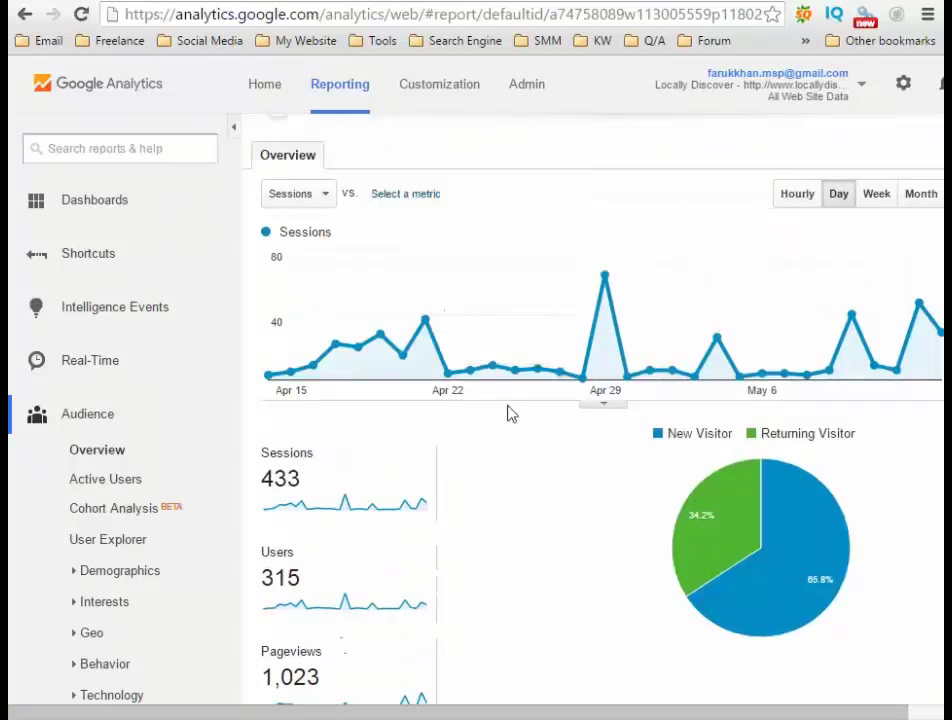
pyautogui.scroll(1, 482, 331)
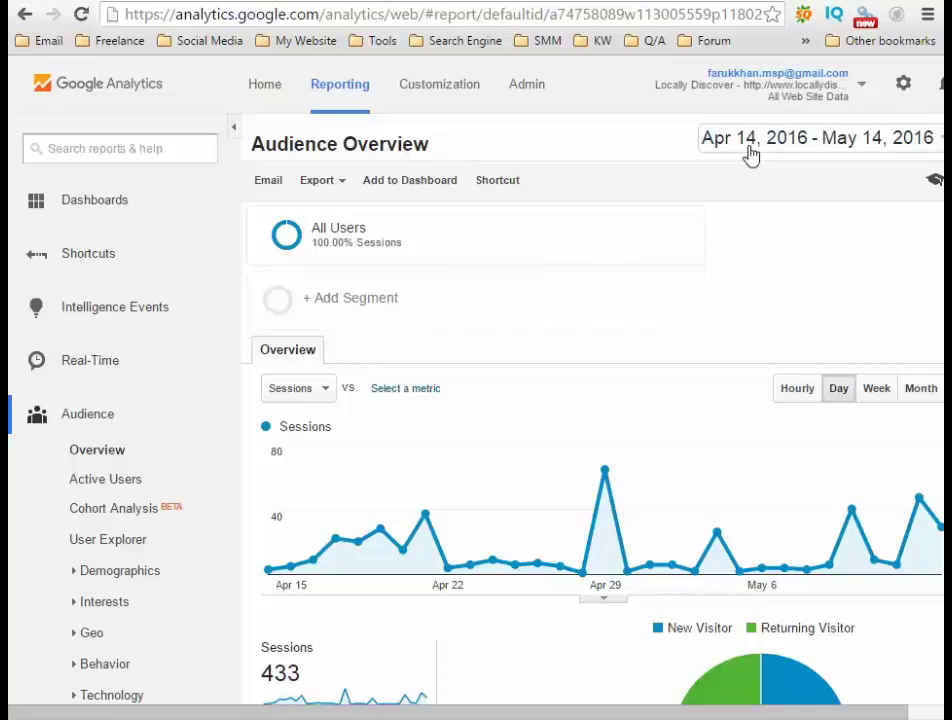
pyautogui.scroll(-5, 640, 280)
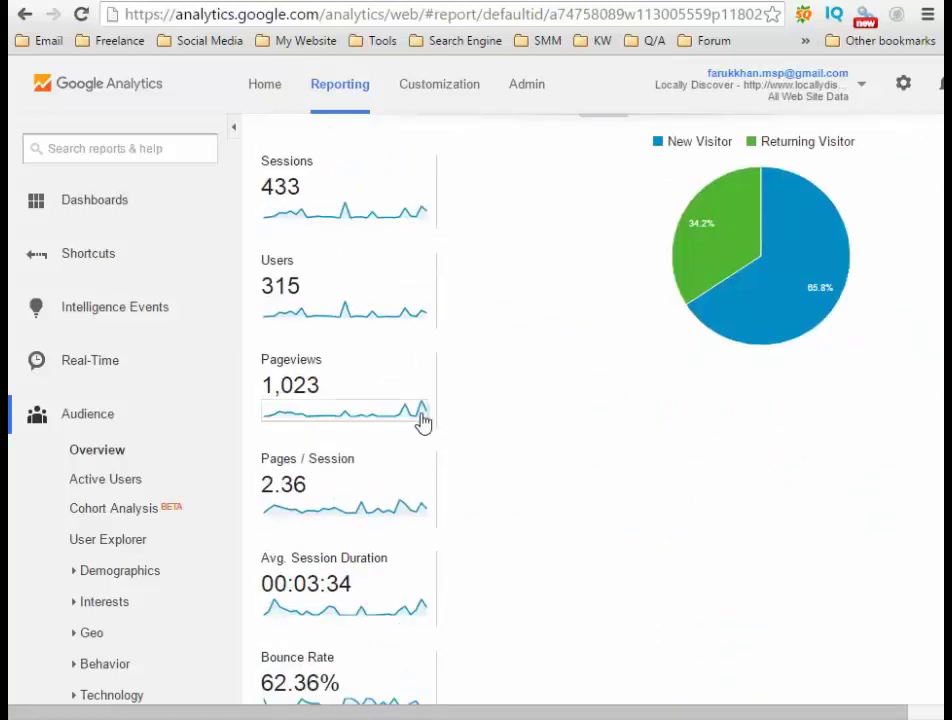